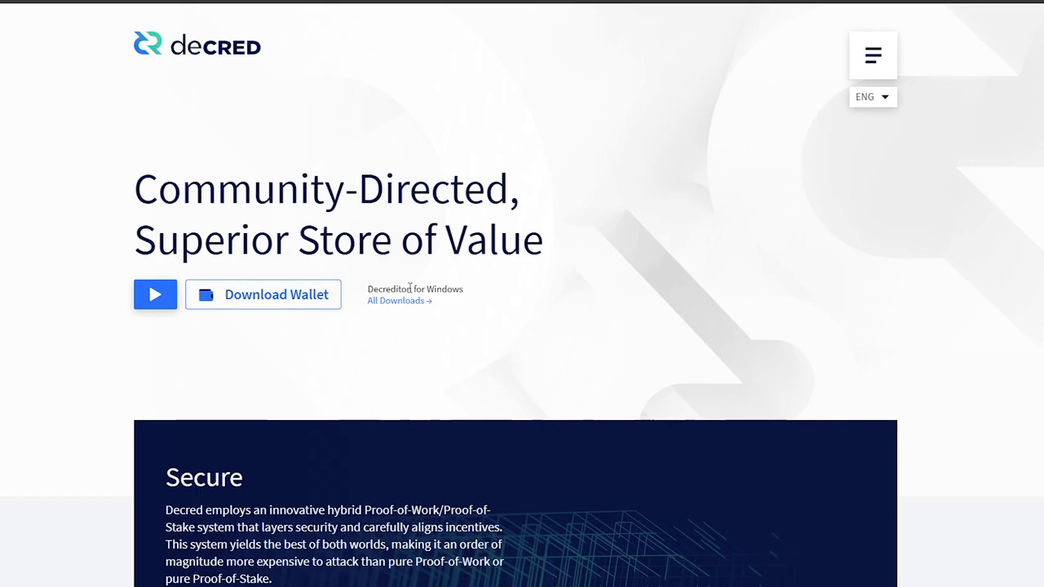
- Create a new wallet named 'test', then go to its staking Tickets page
left_click(394, 308)
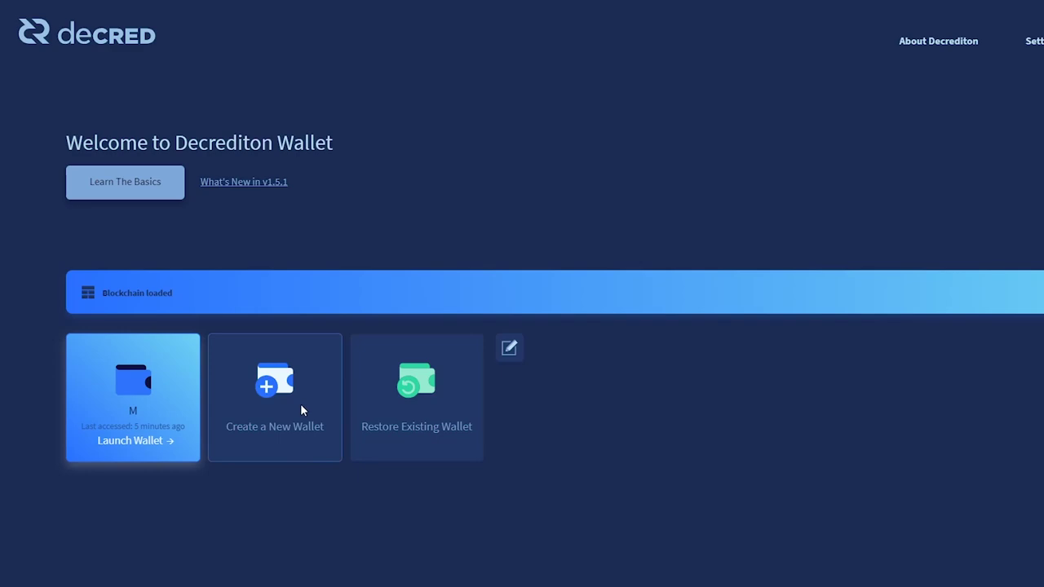
left_click(300, 404)
type("test")
left_click(141, 447)
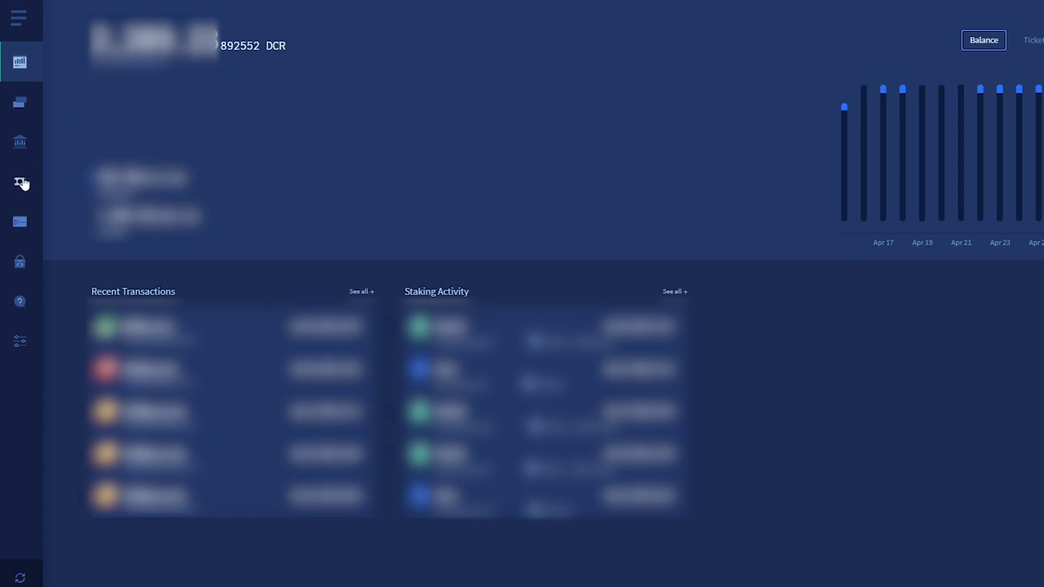
left_click(21, 181)
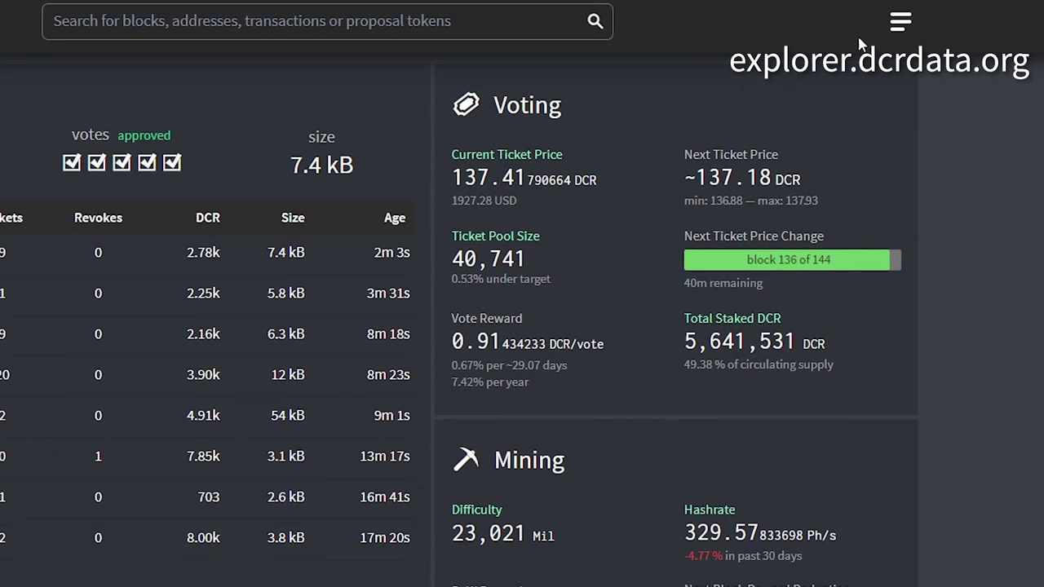
- View the ticket price chart from dcrdata's Charts menu
left_click(901, 22)
left_click(711, 183)
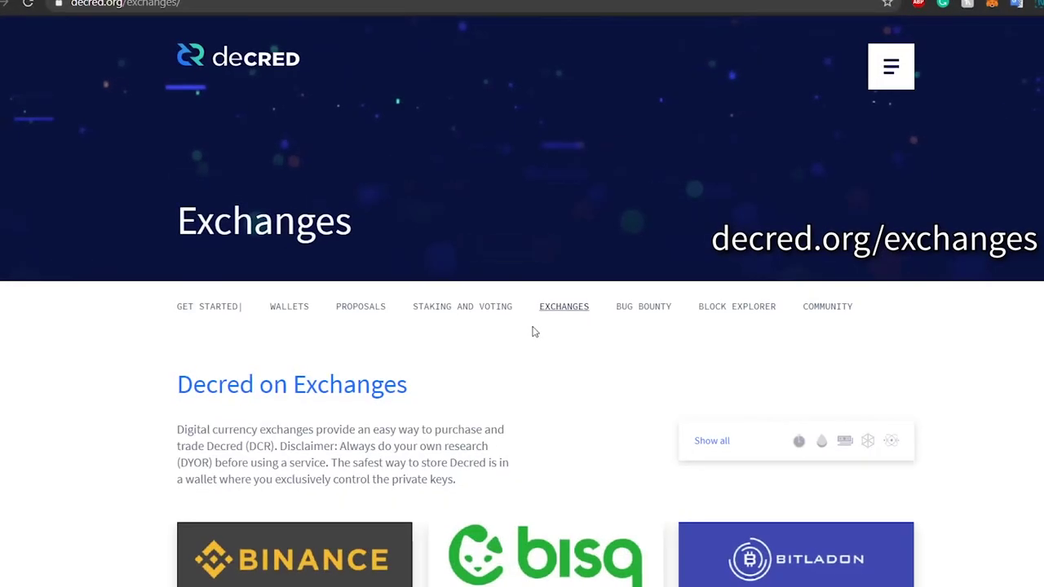
scroll(531, 331, "down", 3)
scroll(447, 249, "down", 1)
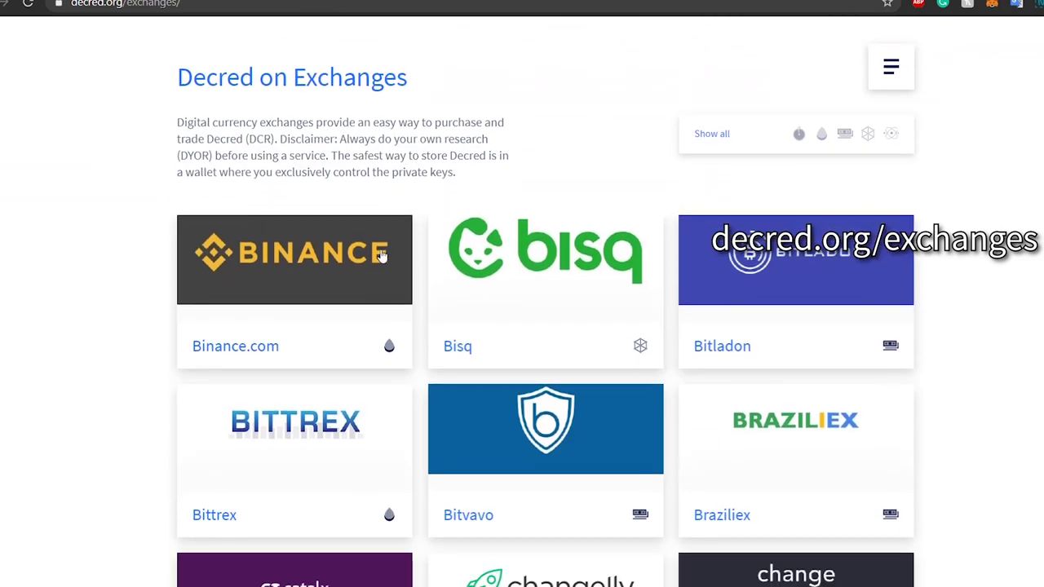
scroll(431, 203, "down", 2)
- Filter the decred.org exchanges to the high-liquidity ones: Binance, Bittrex and CatalX
scroll(630, 249, "up", 5)
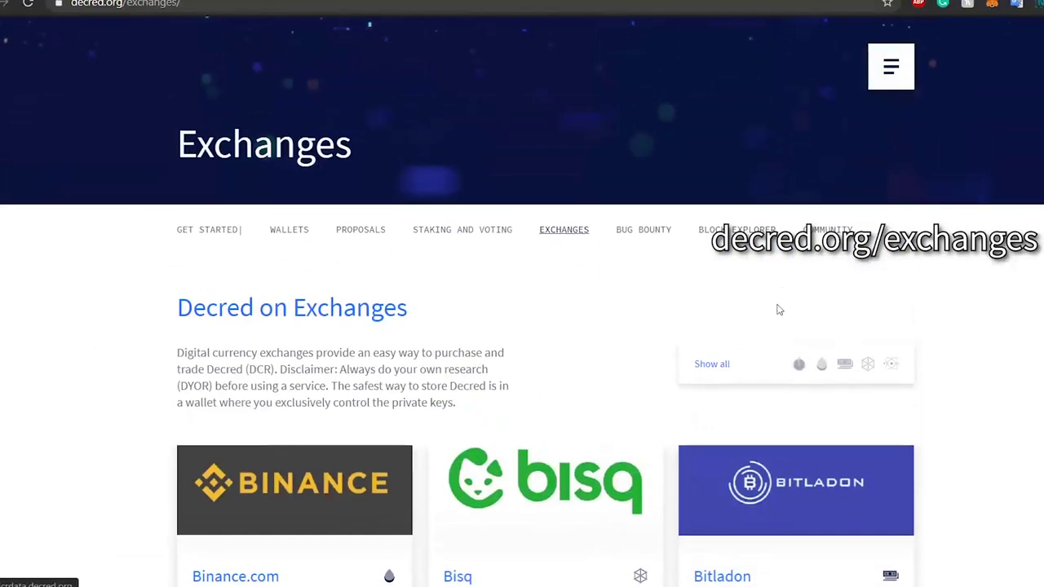
left_click(821, 365)
scroll(821, 371, "down", 5)
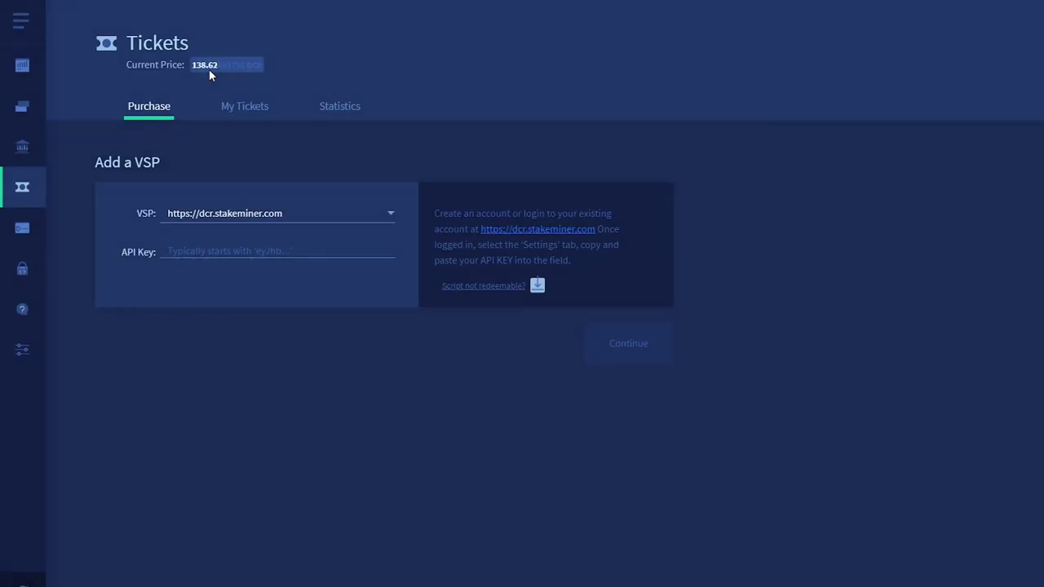
- Generate a new receiving address for the default account under Transactions > Receive and copy it
left_click(29, 108)
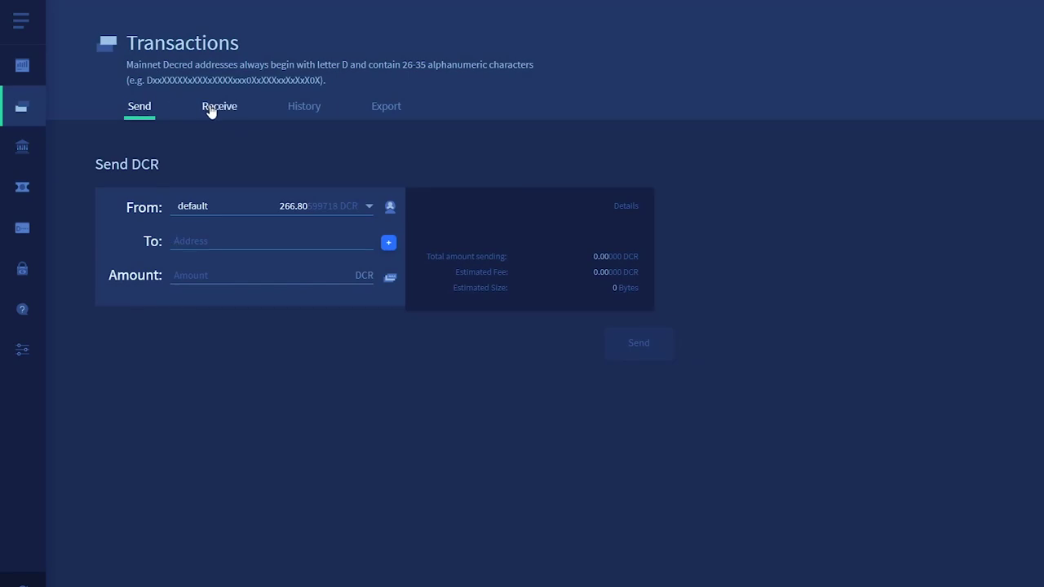
left_click(210, 109)
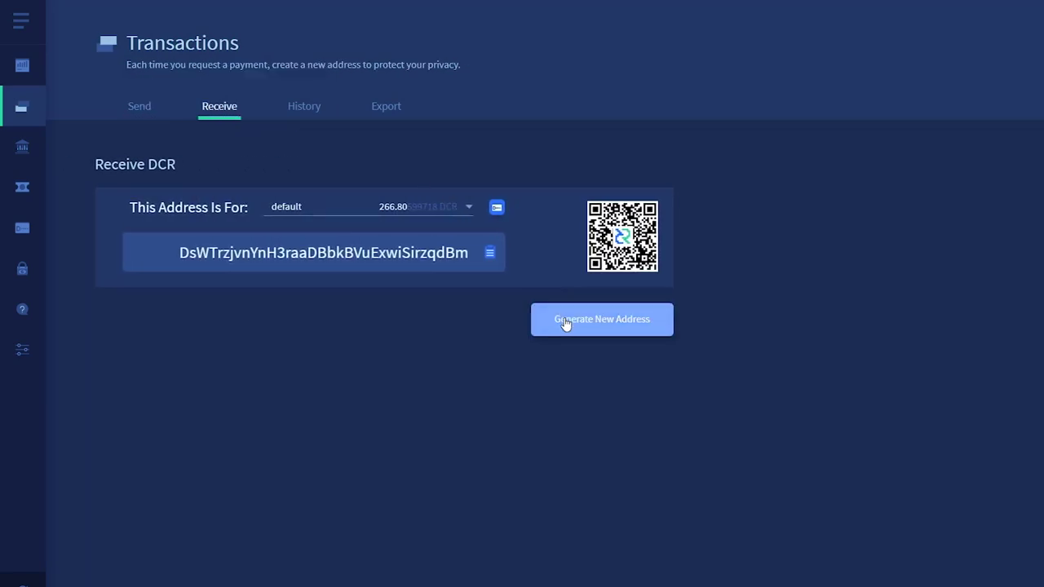
left_click(566, 326)
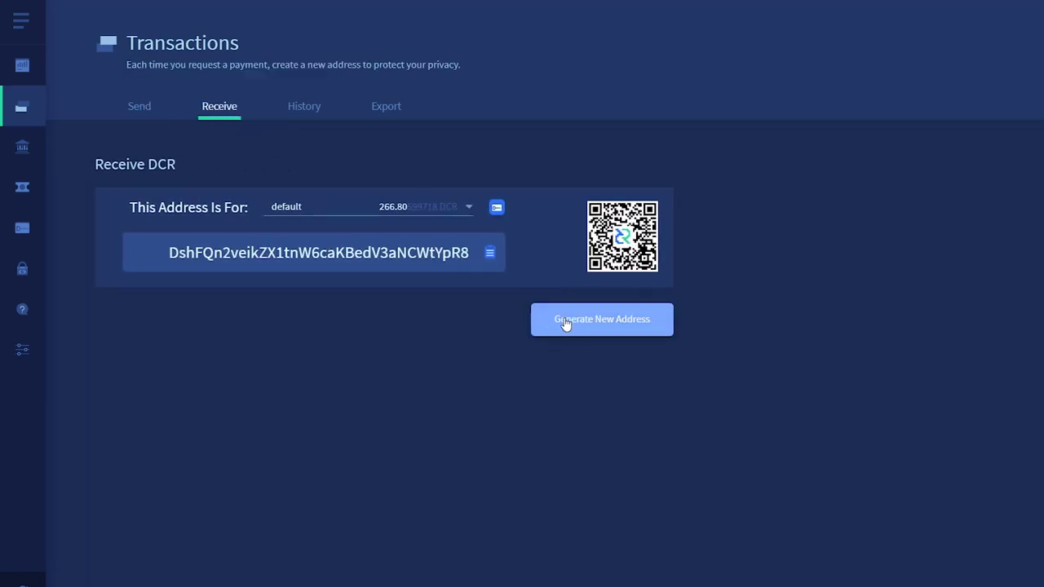
left_click(490, 255)
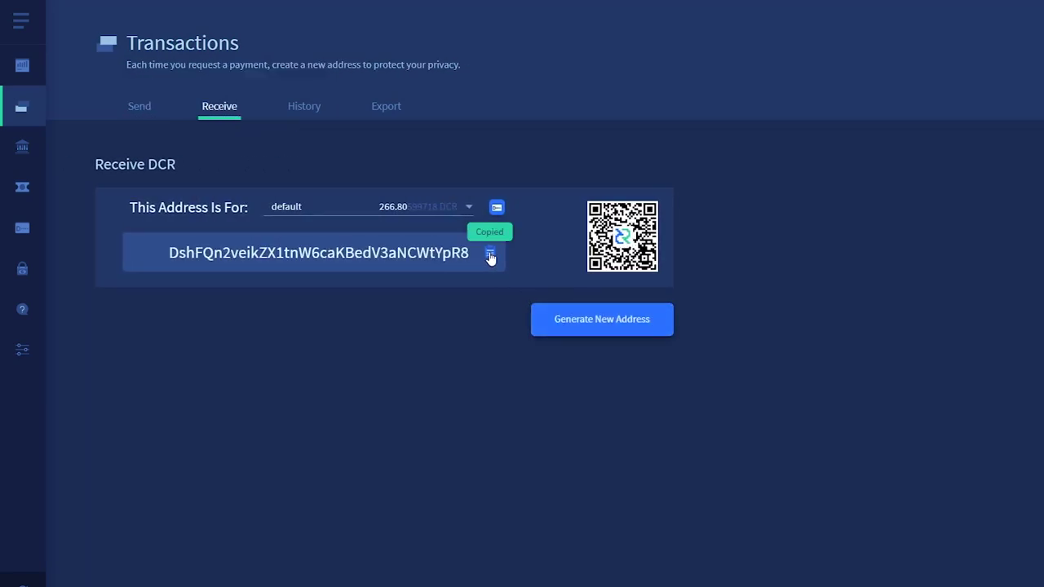
- Back on the Tickets page, browse the provider dropdown in the Add a VSP form
left_click(27, 187)
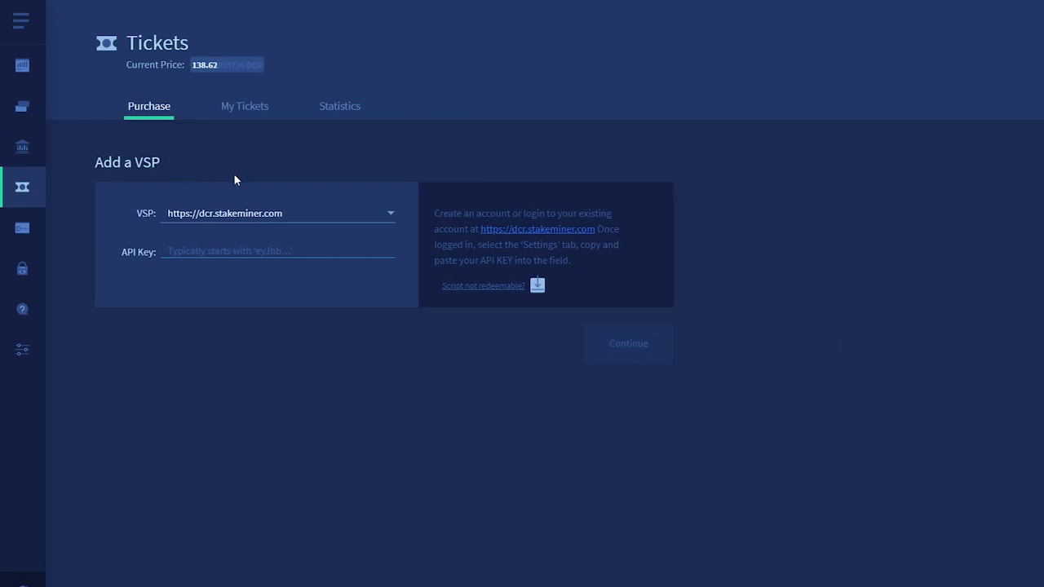
left_click(271, 214)
scroll(281, 284, "down", 6)
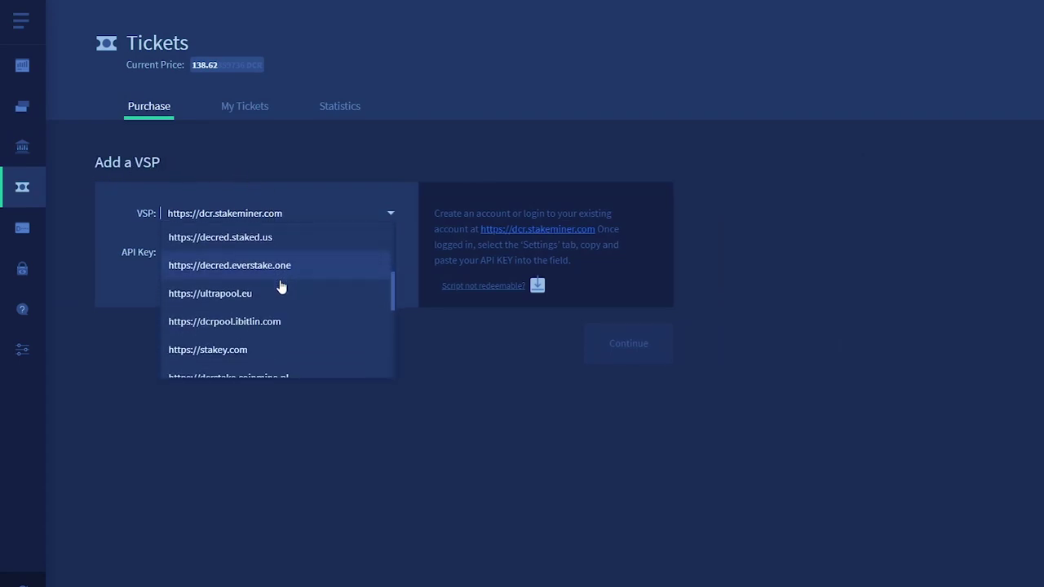
left_click(441, 350)
left_click(367, 214)
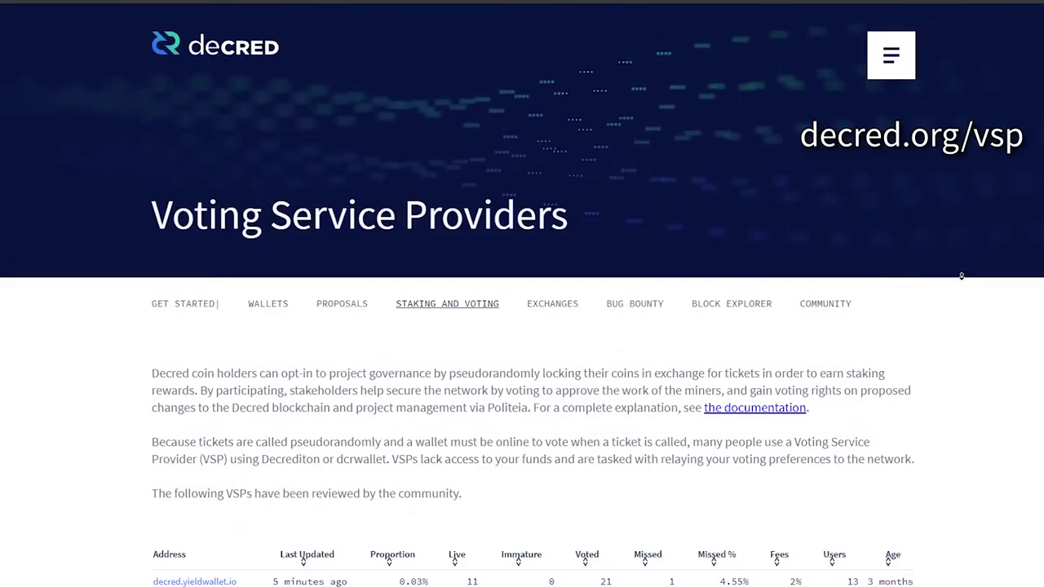
- Scroll decred.org/vsp down to the community-reviewed VSP table and the 99split.com row
scroll(963, 281, "down", 2)
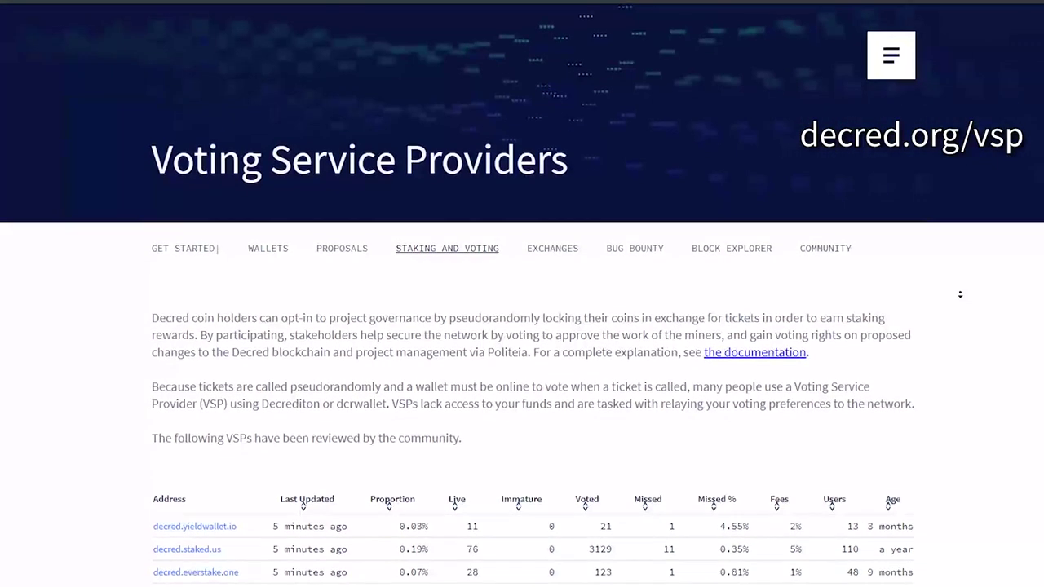
scroll(962, 287, "down", 2)
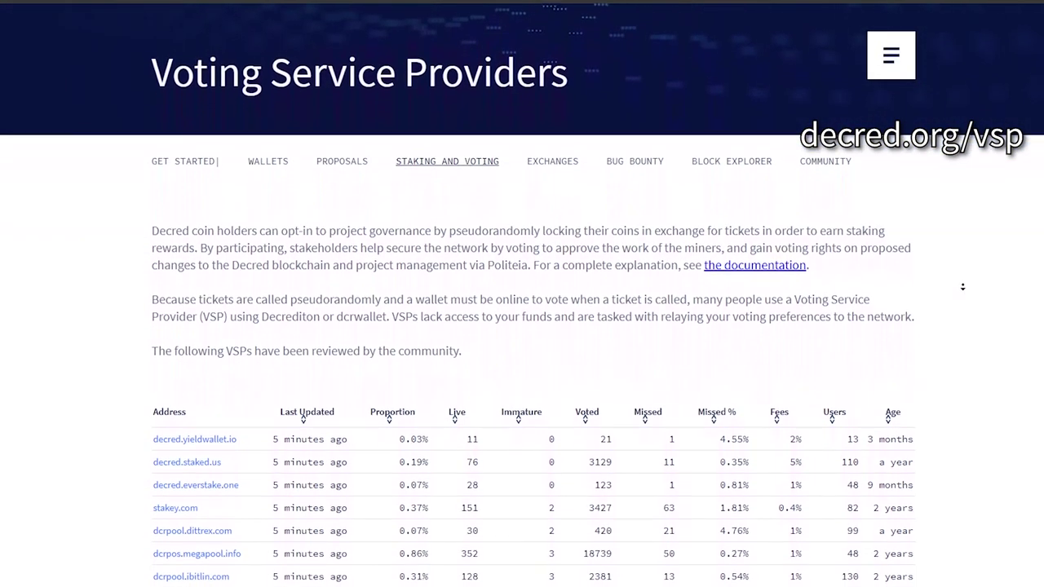
scroll(961, 288, "down", 3)
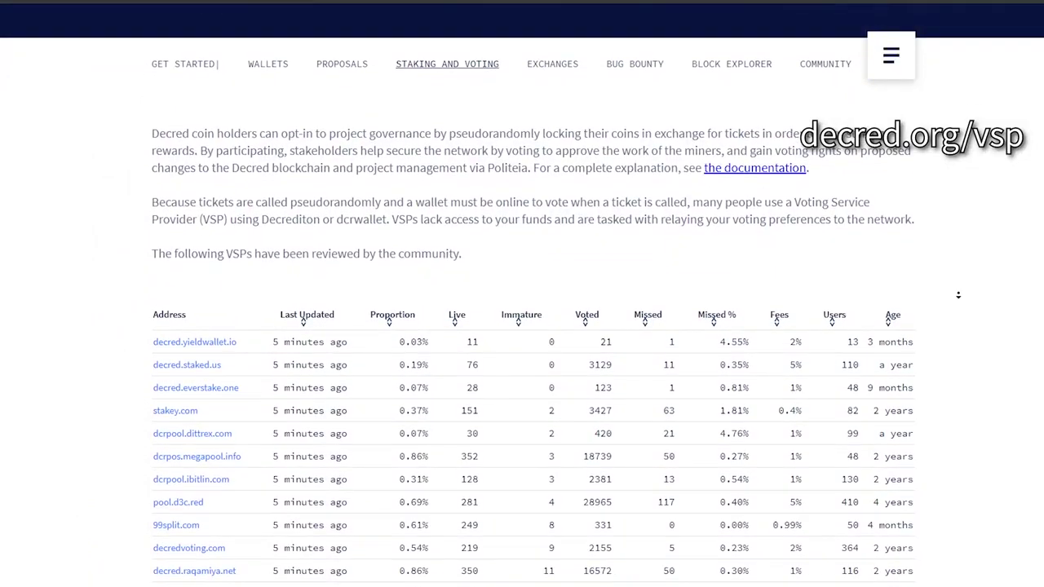
scroll(958, 294, "down", 1)
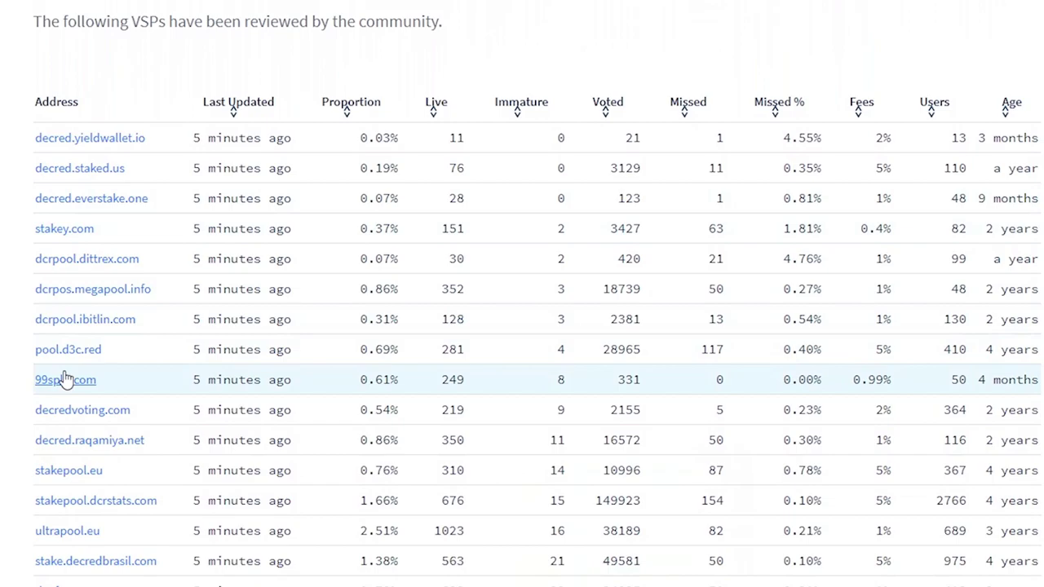
- Open 99split.com, start registering, and submit the captcha text
left_click(65, 379)
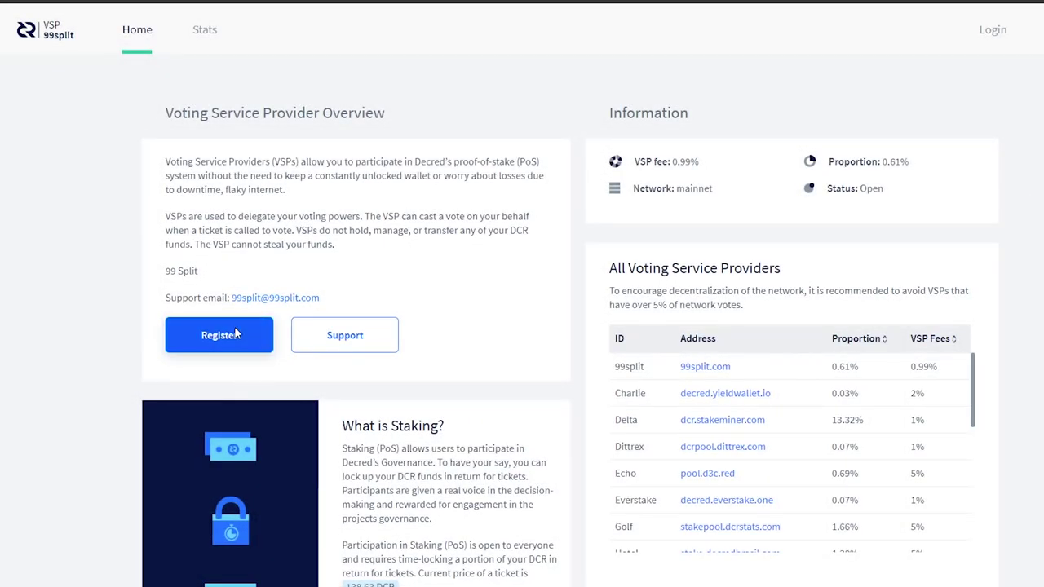
left_click(217, 334)
type("584338")
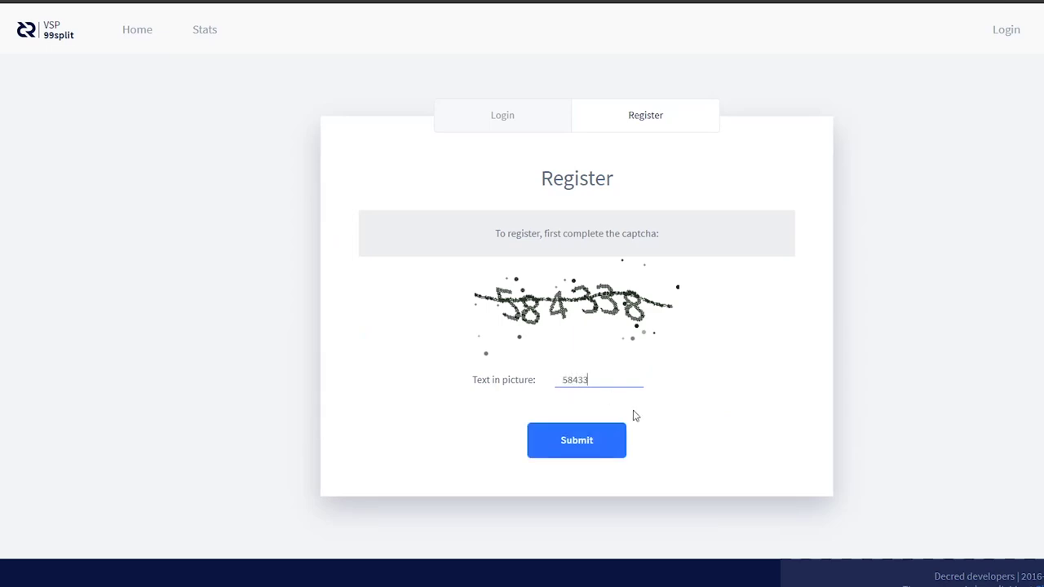
left_click(604, 430)
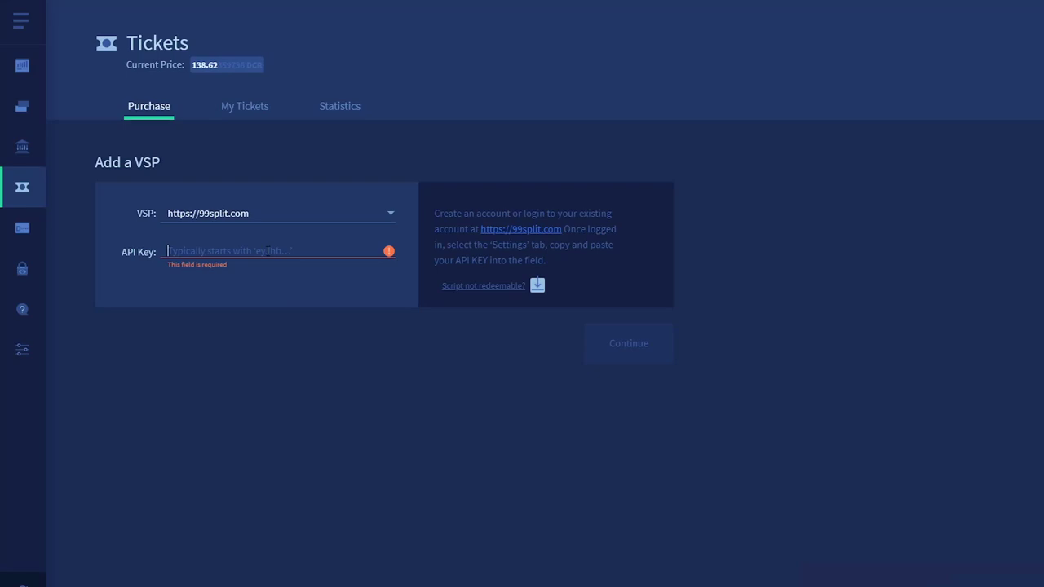
- Add 99split.com as the VSP using the pasted API key and wallet passphrase, then return to Purchase Tickets
key("ctrl+v")
left_click(618, 345)
type("**********")
left_click(603, 269)
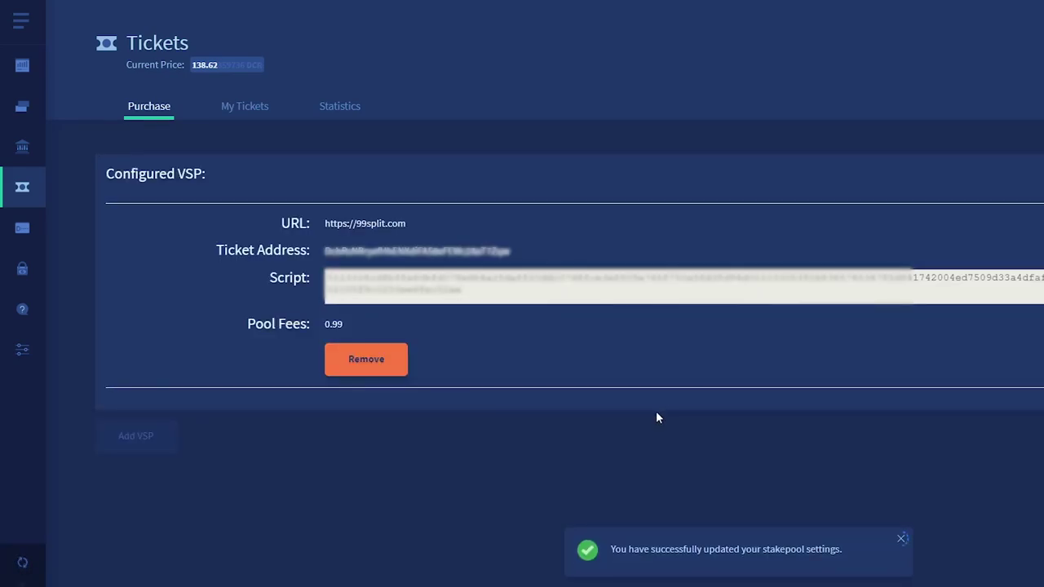
left_click(987, 433)
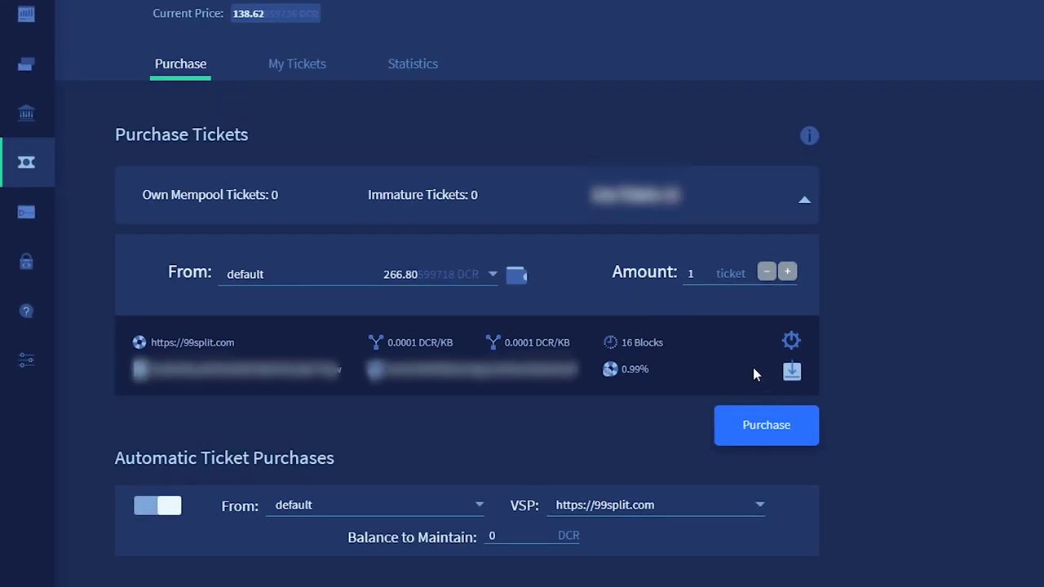
- Buy 1 ticket from the default account via 99split.com, confirming with the private passphrase
left_click(787, 272)
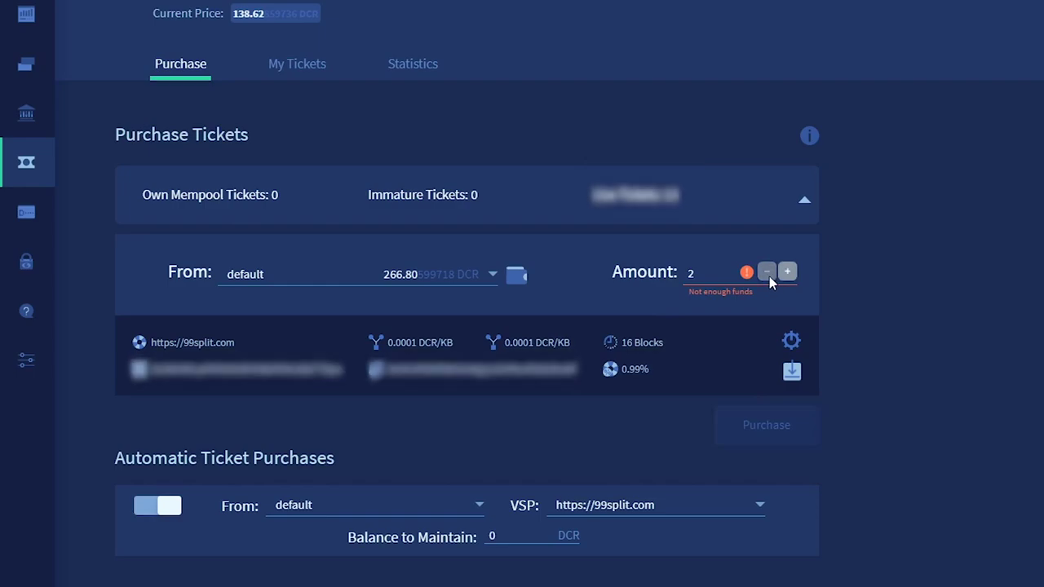
left_click(769, 276)
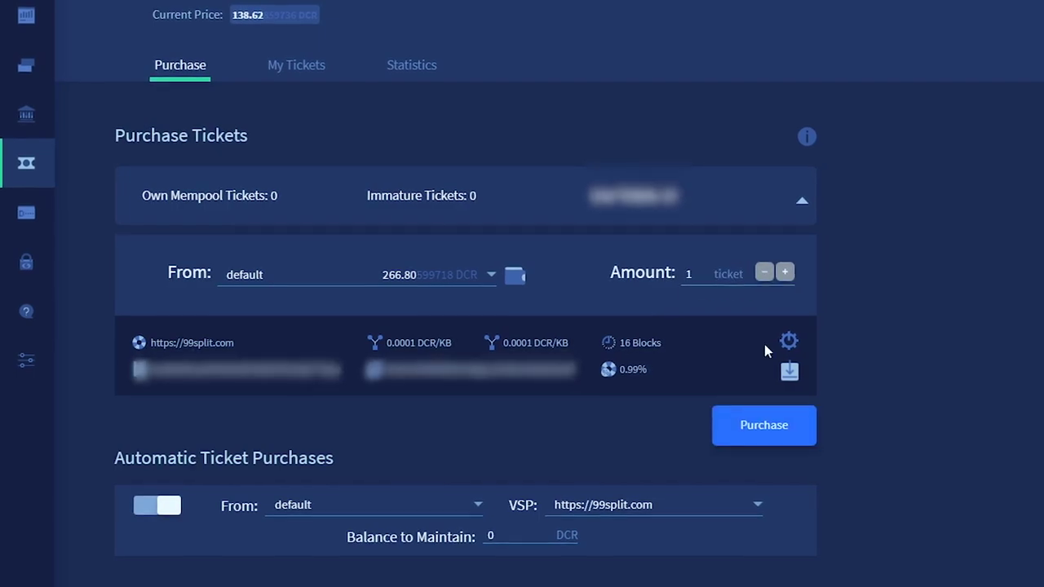
left_click(754, 418)
type("••••••")
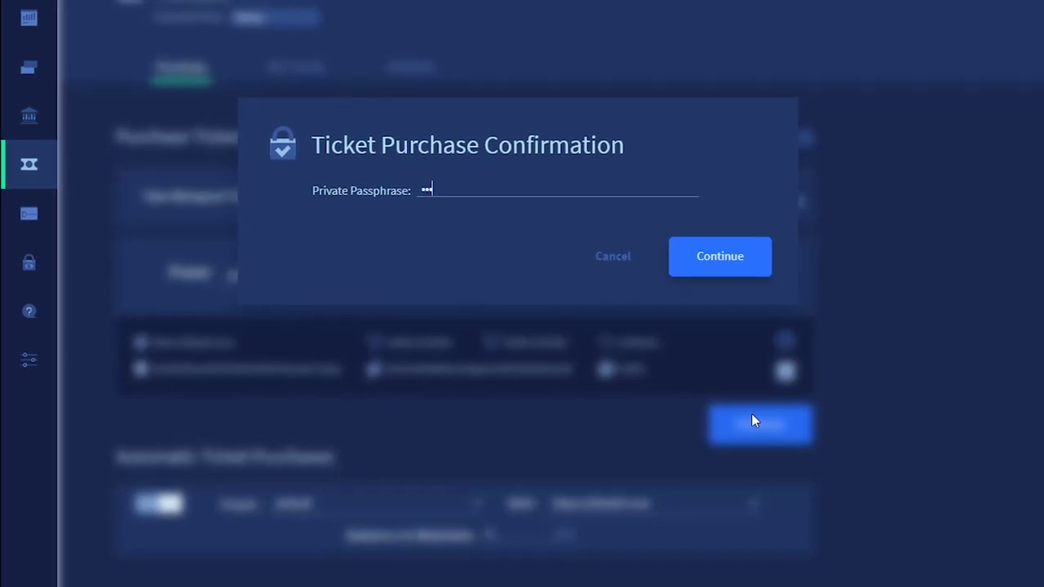
type("••••••••••••")
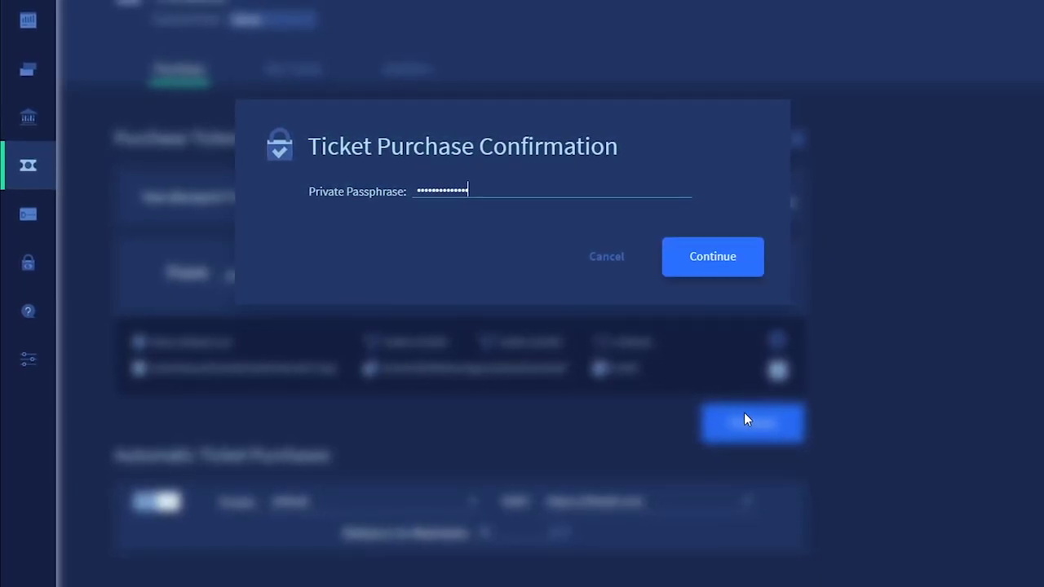
left_click(728, 266)
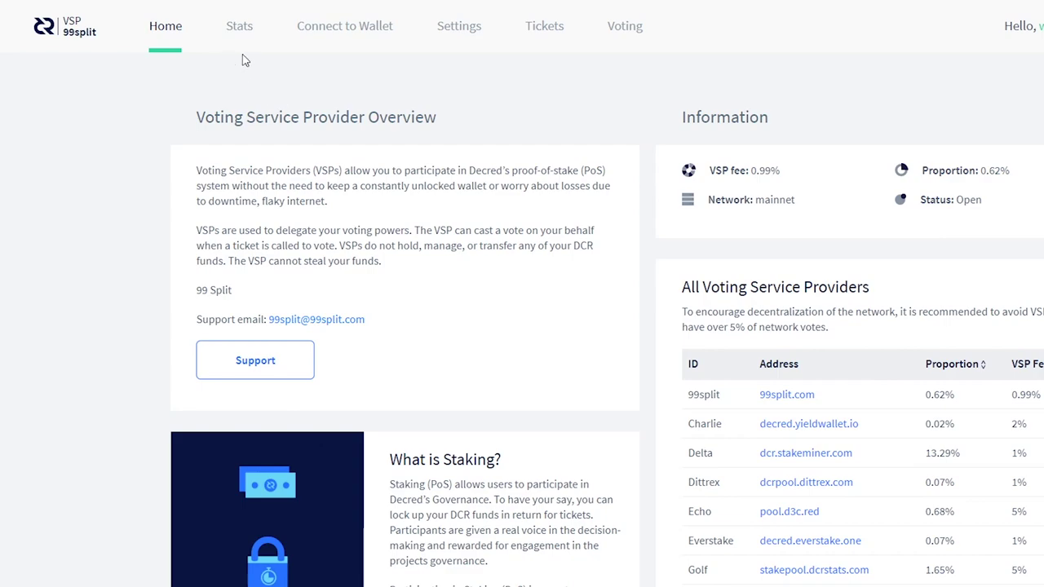
- Open 99split's Connect to Wallet details showing the ticket P2SH address and redeem script
left_click(302, 25)
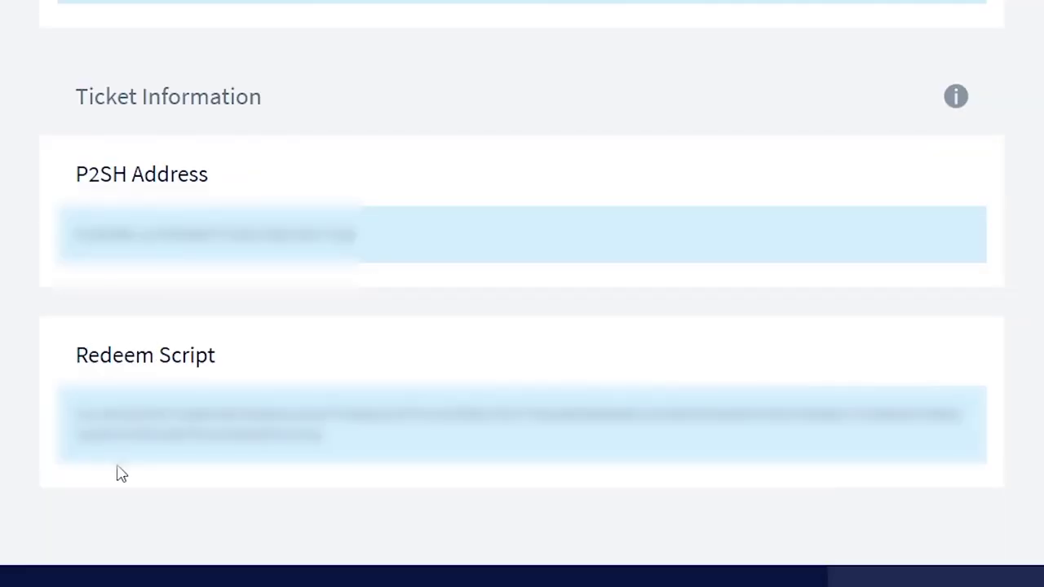